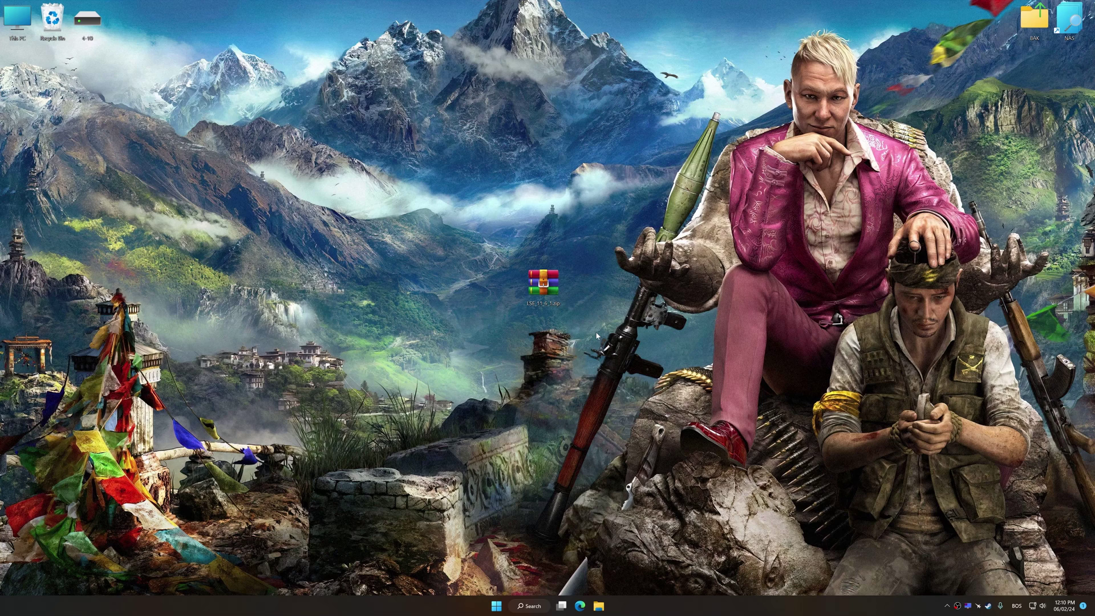
# Step: Extract the Low Specs Experience archive, install it through the setup wizard, and launch LSE
pyautogui.rightClick(540, 279)
pyautogui.click(677, 321)
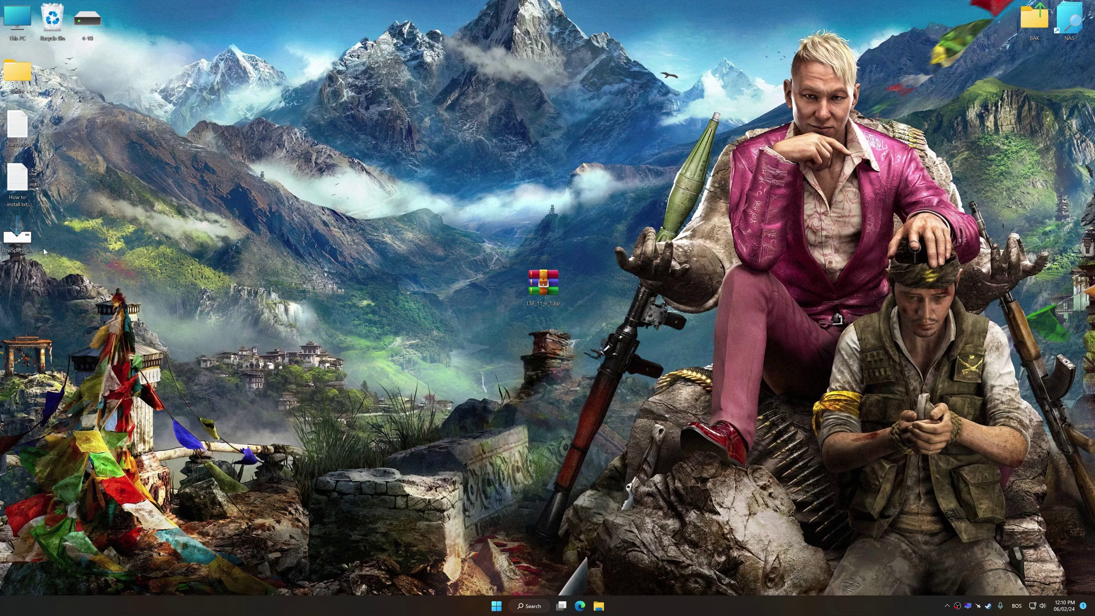
pyautogui.doubleClick(19, 241)
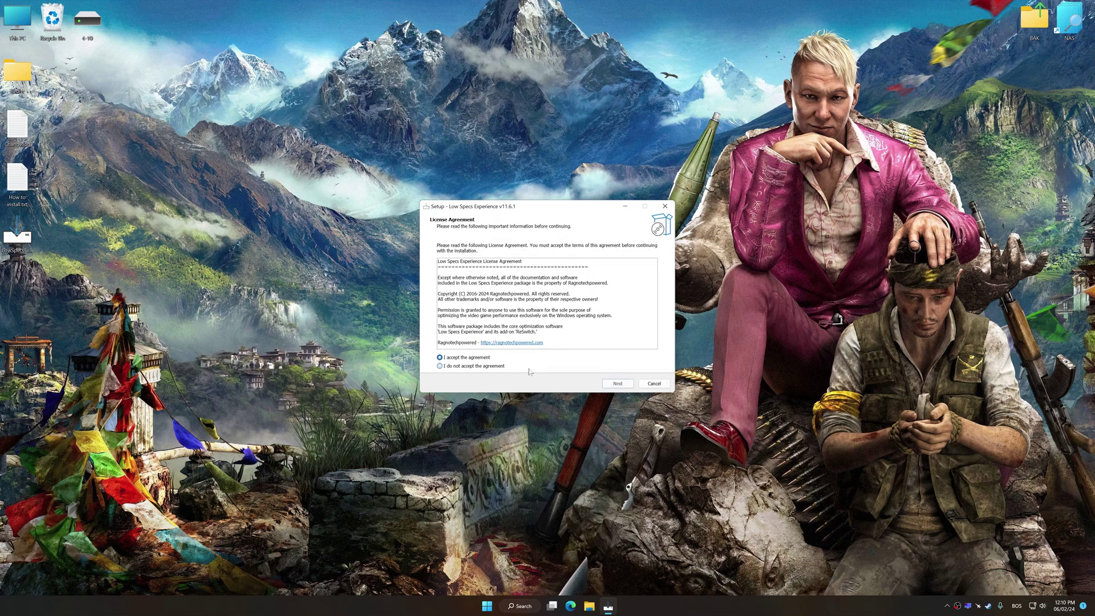
pyautogui.click(617, 383)
pyautogui.click(618, 383)
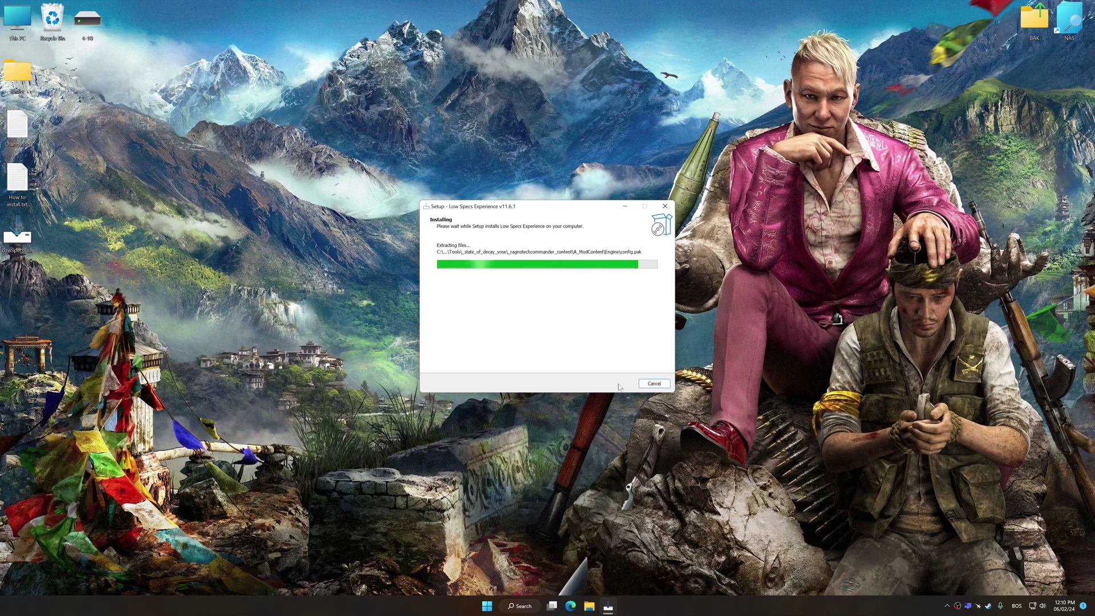
pyautogui.click(618, 384)
pyautogui.click(618, 384)
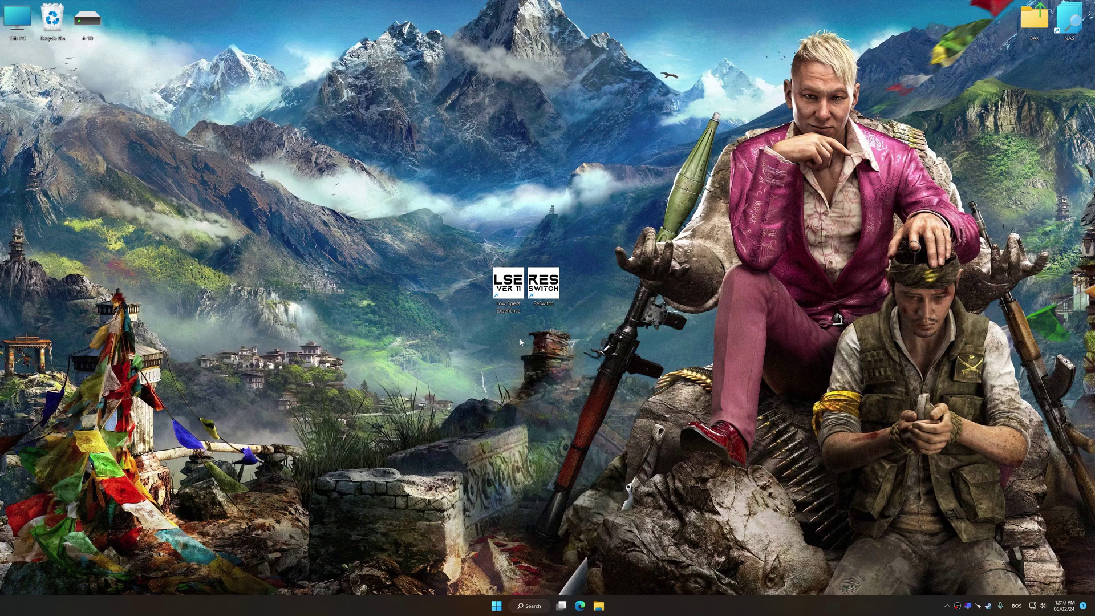
pyautogui.doubleClick(508, 286)
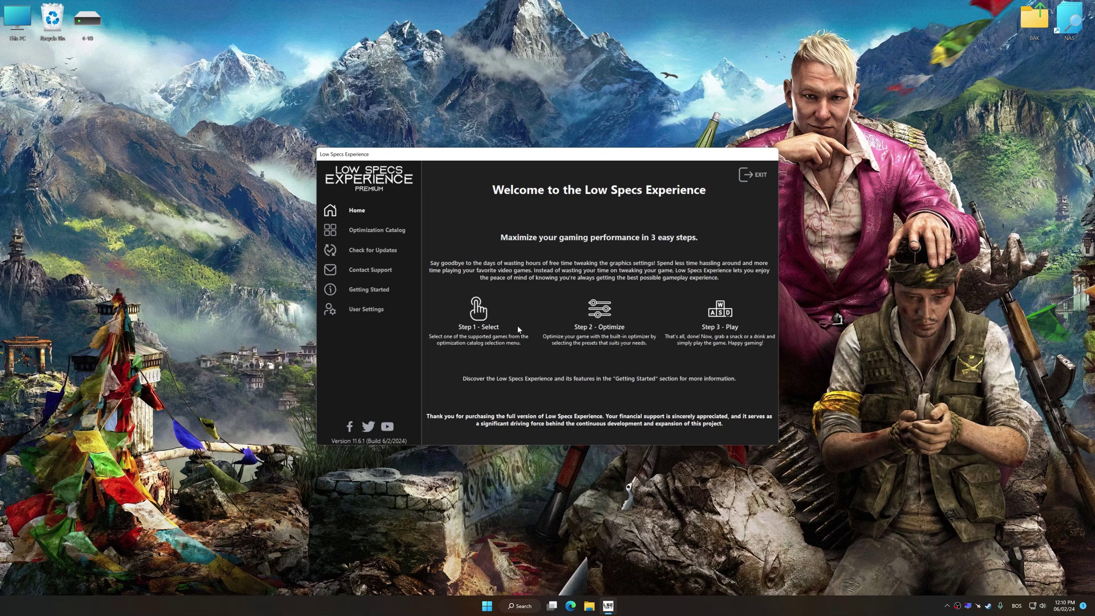
# Step: In the Optimization Catalog, select Far Cry 4 from the supported games list
pyautogui.click(361, 232)
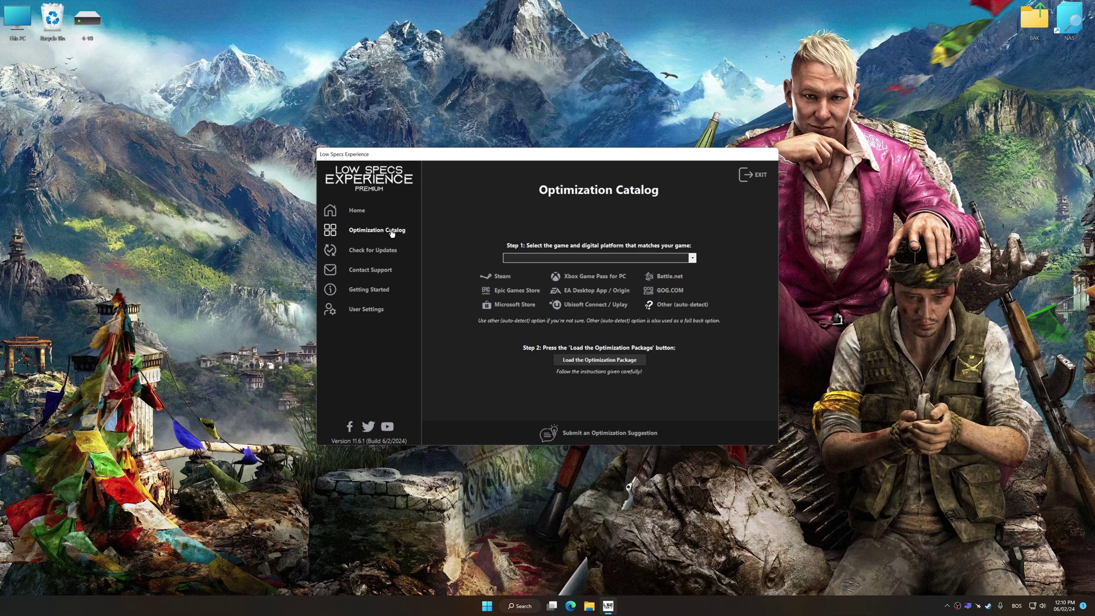
pyautogui.click(548, 259)
pyautogui.scroll(-10, 558, 309)
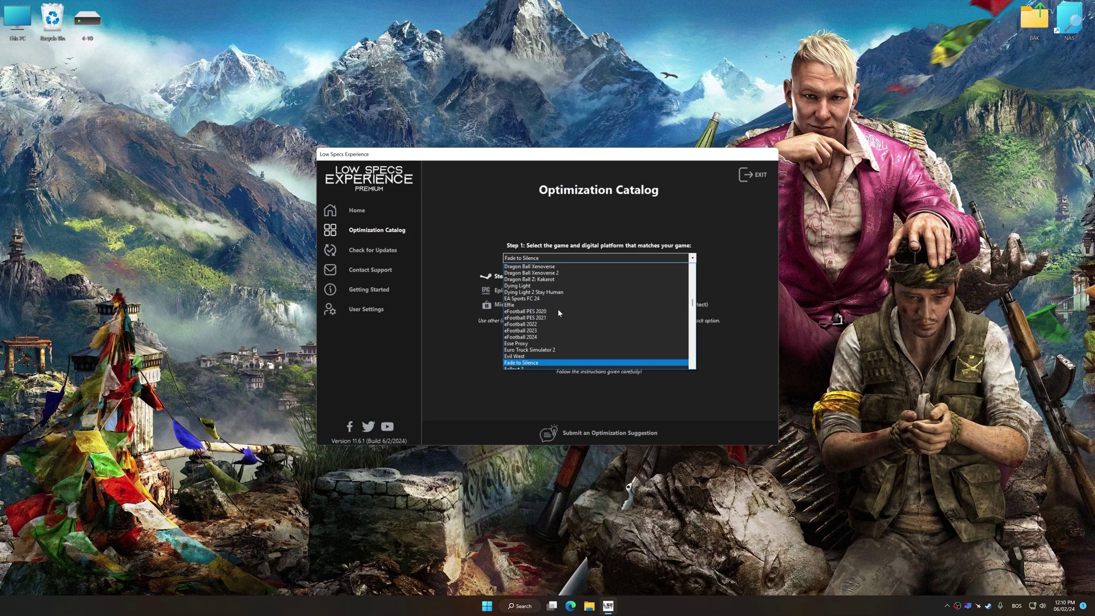
pyautogui.scroll(-10, 557, 309)
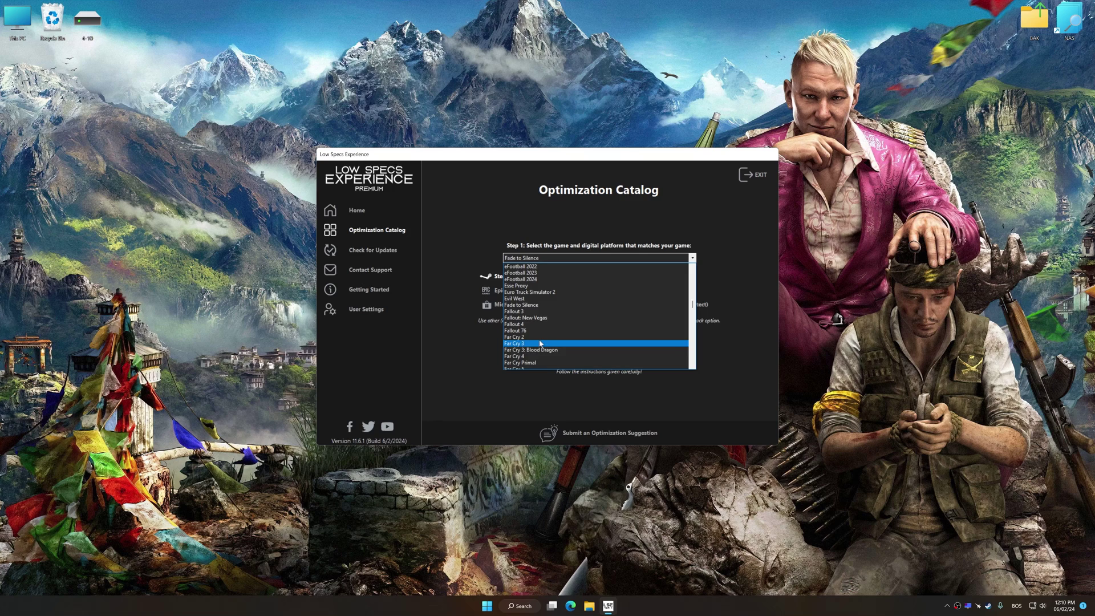
pyautogui.click(526, 356)
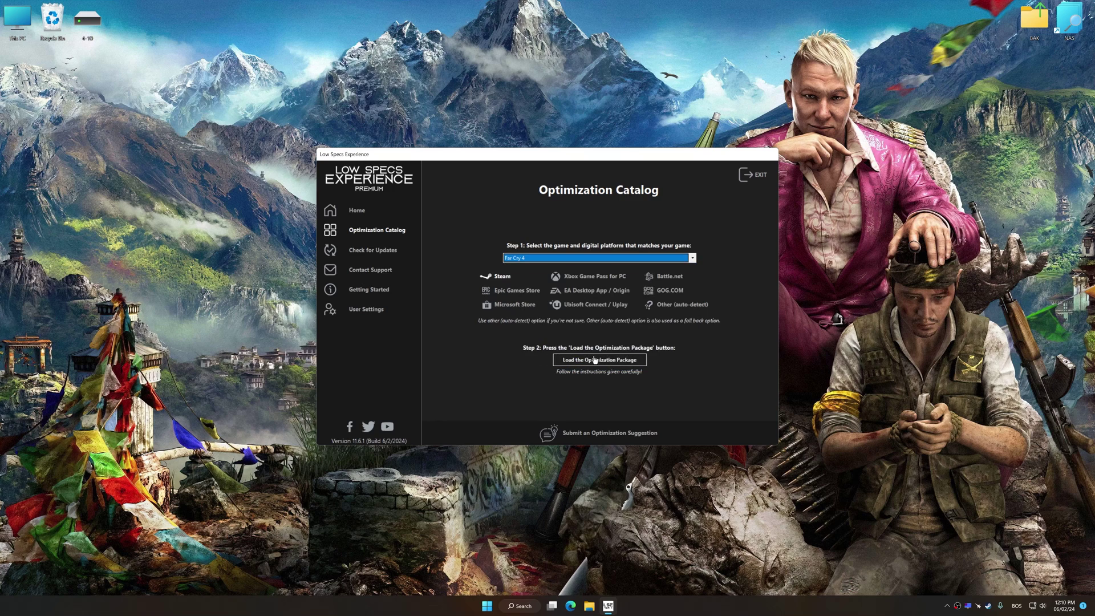
# Step: Load the Far Cry 4 optimization package and confirm its install folder as a supported version
pyautogui.click(593, 360)
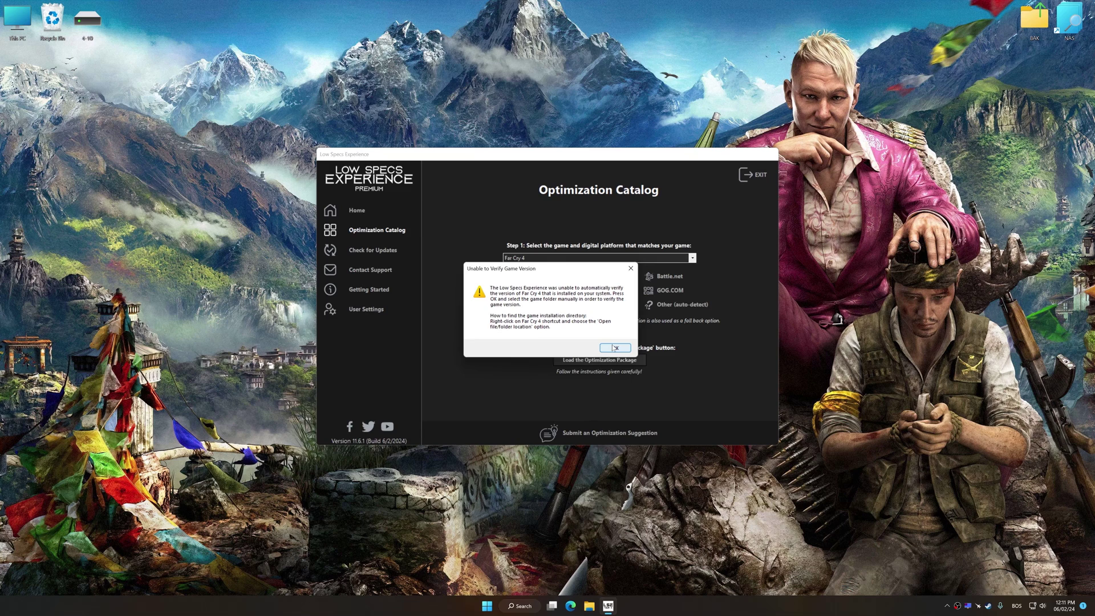
pyautogui.click(616, 348)
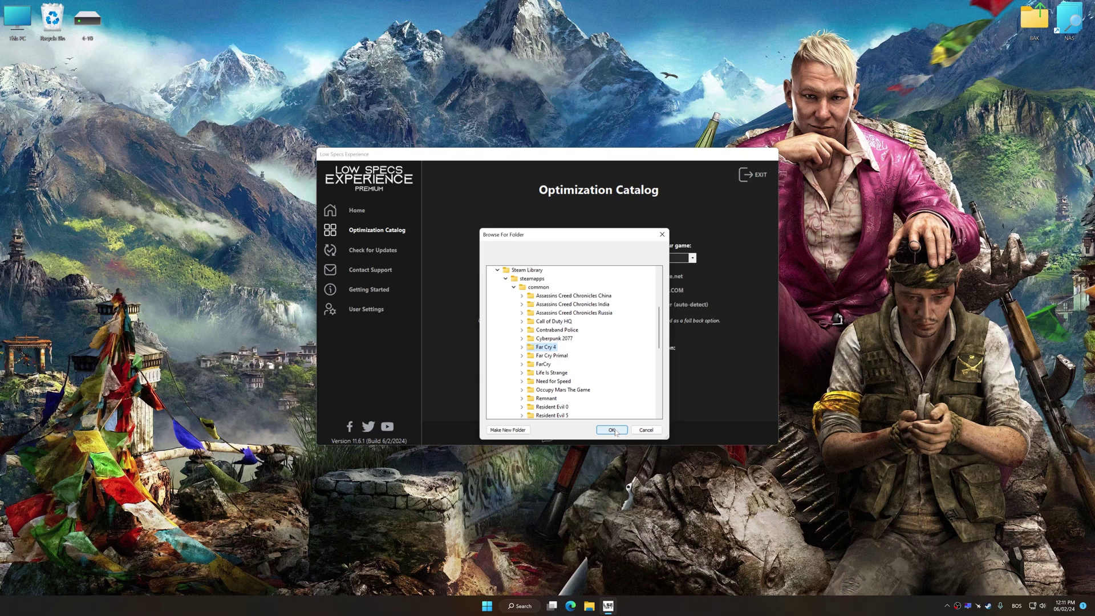
pyautogui.click(613, 431)
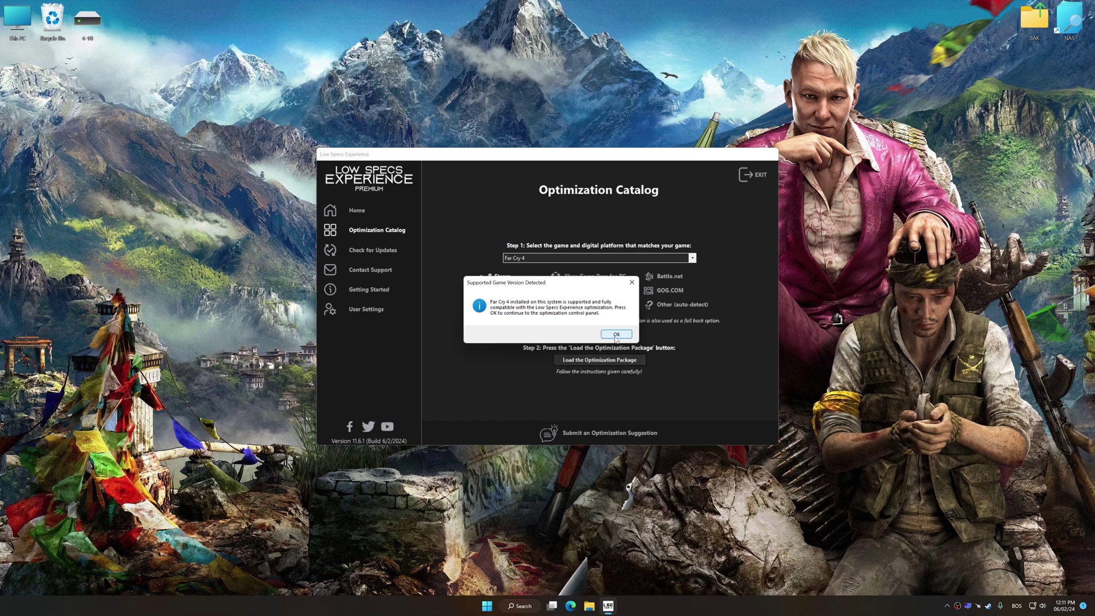
pyautogui.click(616, 334)
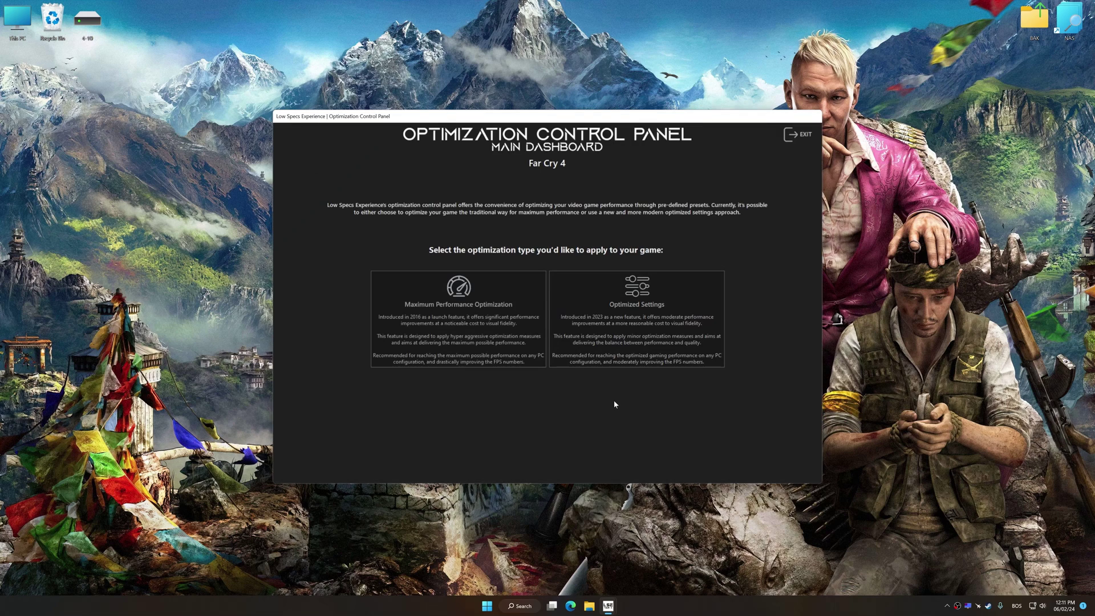
# Step: Choose the Balanced optimized-settings preset with a 3840 x 2160 in-game resolution
pyautogui.click(633, 338)
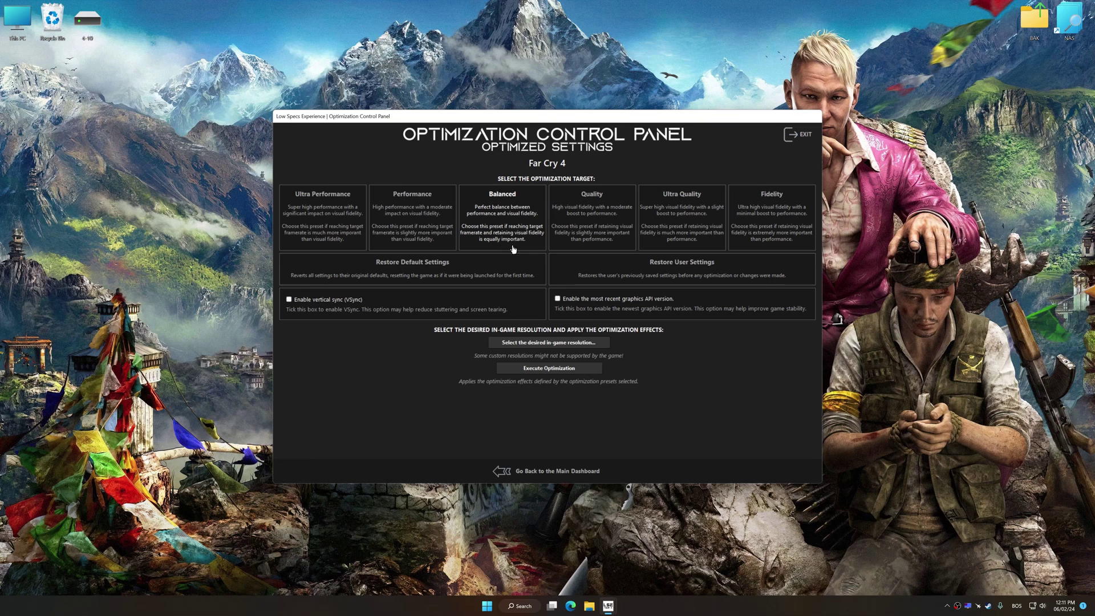
pyautogui.click(549, 342)
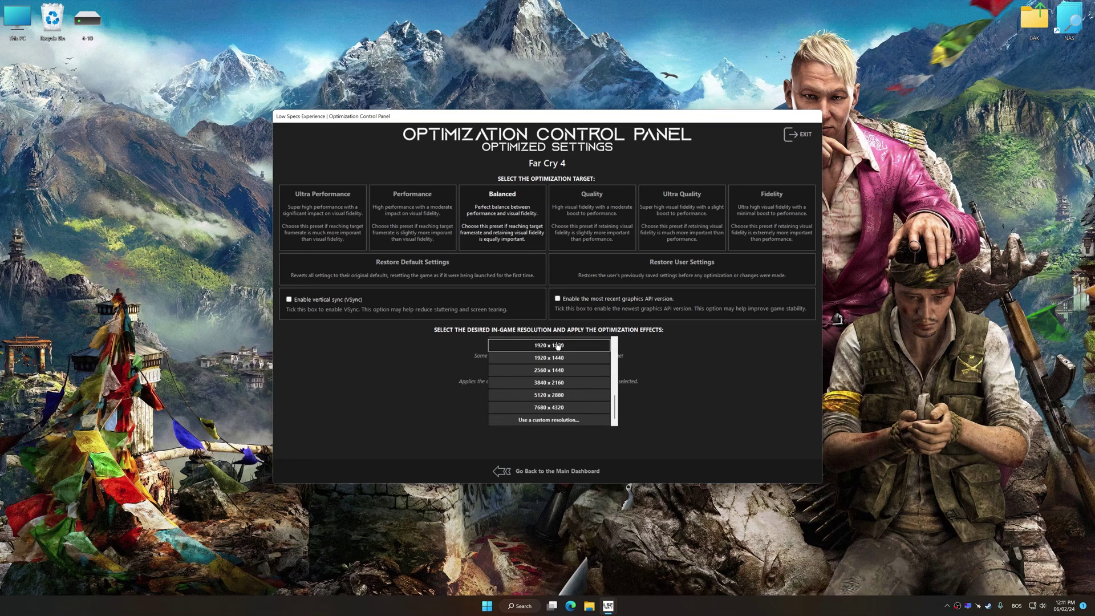
pyautogui.click(555, 383)
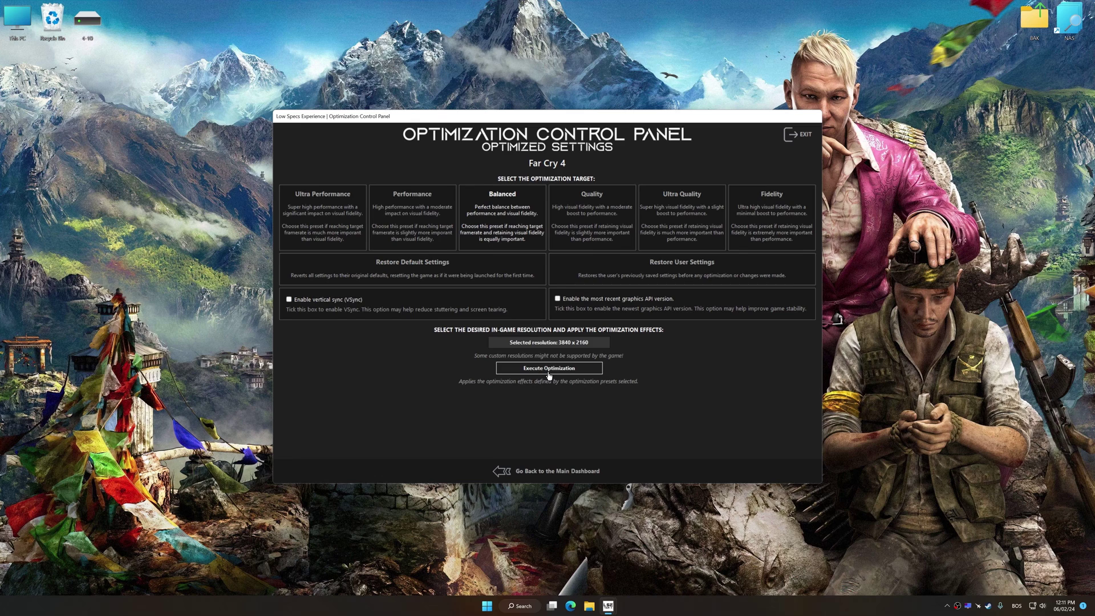
# Step: Execute the Far Cry 4 optimization, then restore and confirm the backed-up user settings
pyautogui.click(549, 374)
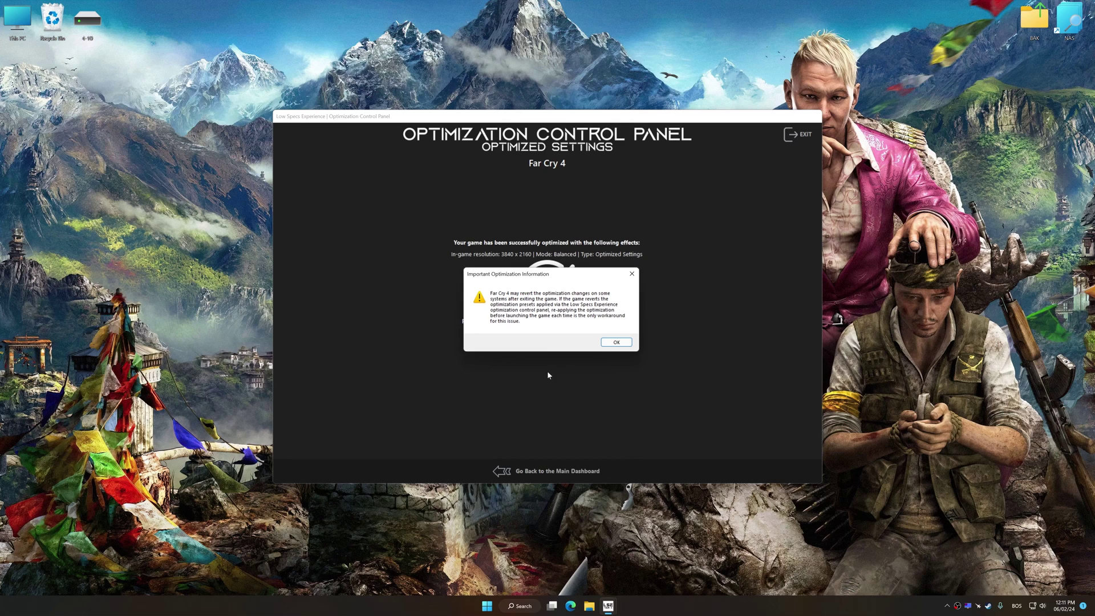
pyautogui.click(623, 344)
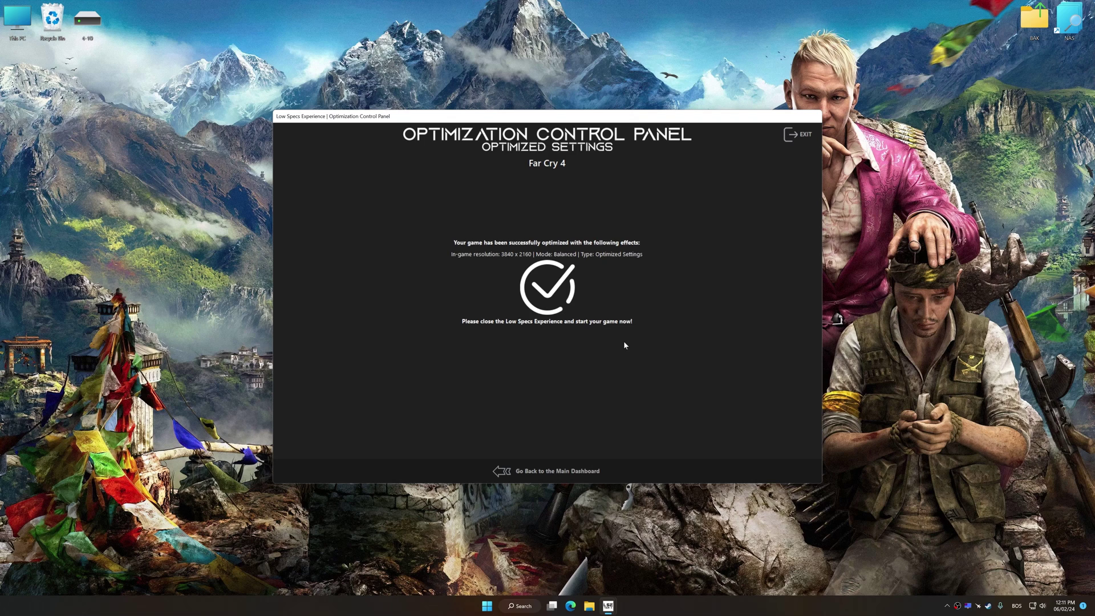
pyautogui.click(559, 469)
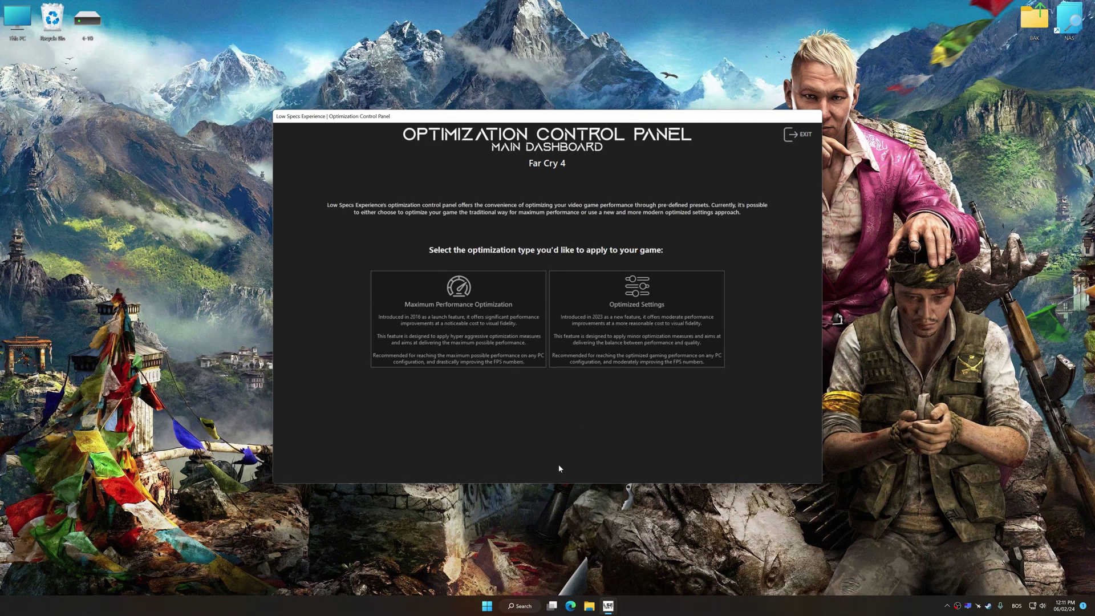
pyautogui.click(612, 358)
pyautogui.click(682, 265)
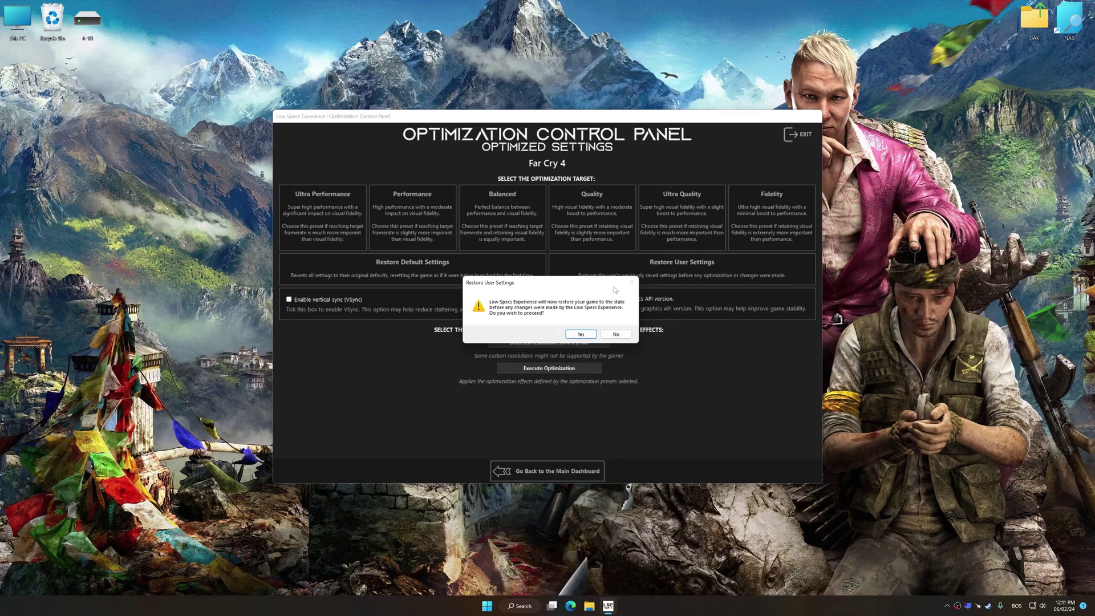
pyautogui.click(583, 334)
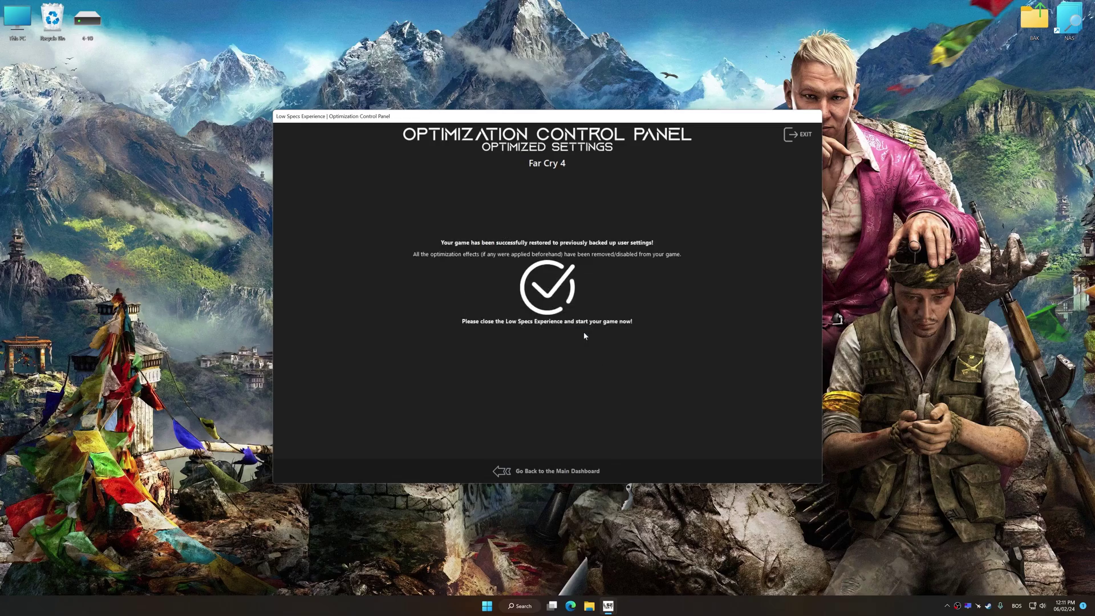